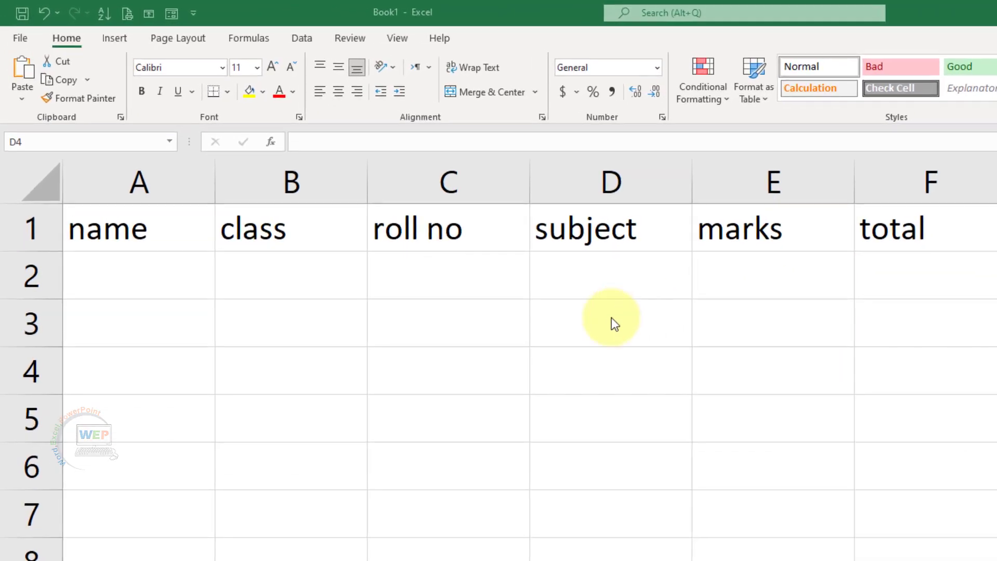
- Insert two blank columns before the subject column D
click(470, 295)
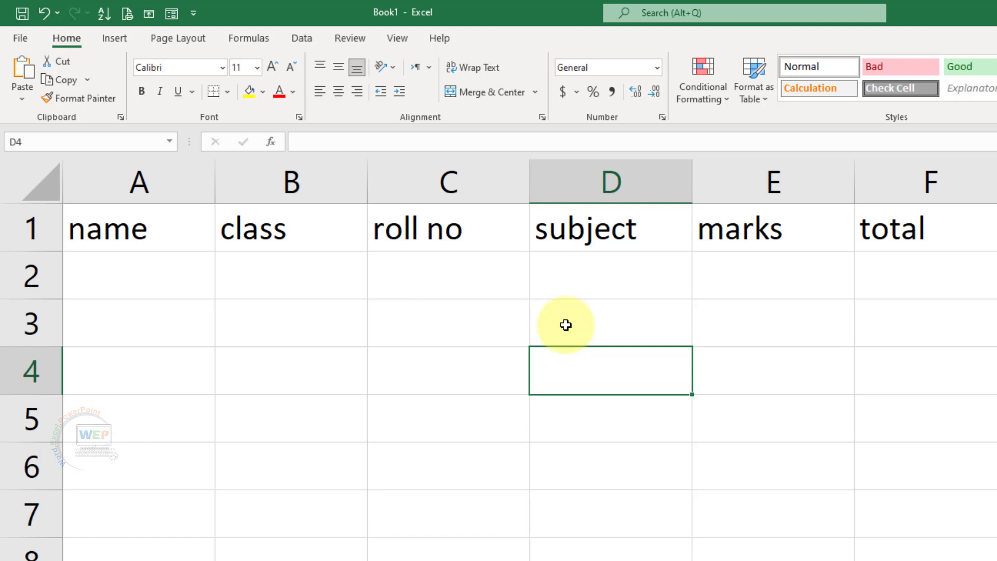
click(743, 338)
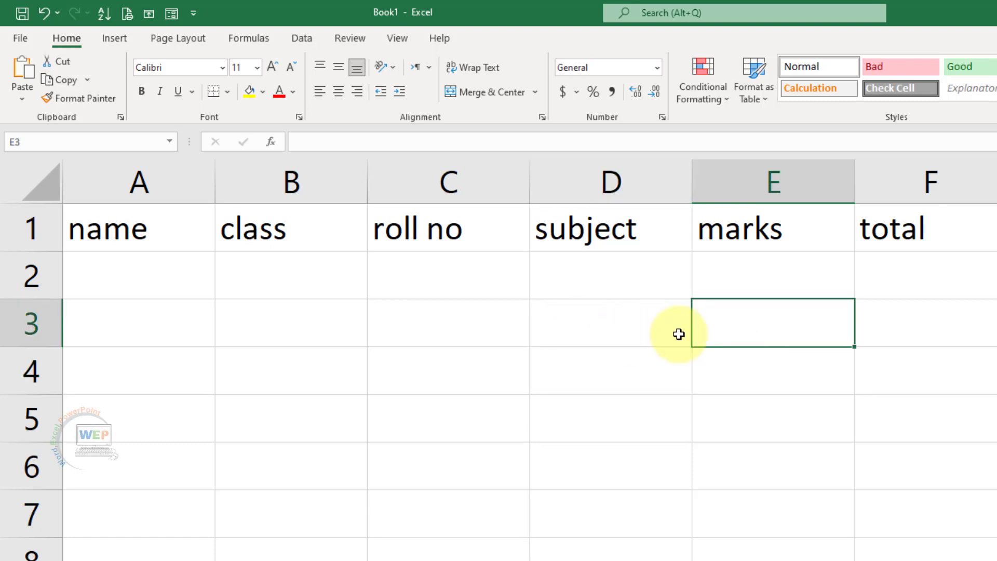
click(601, 232)
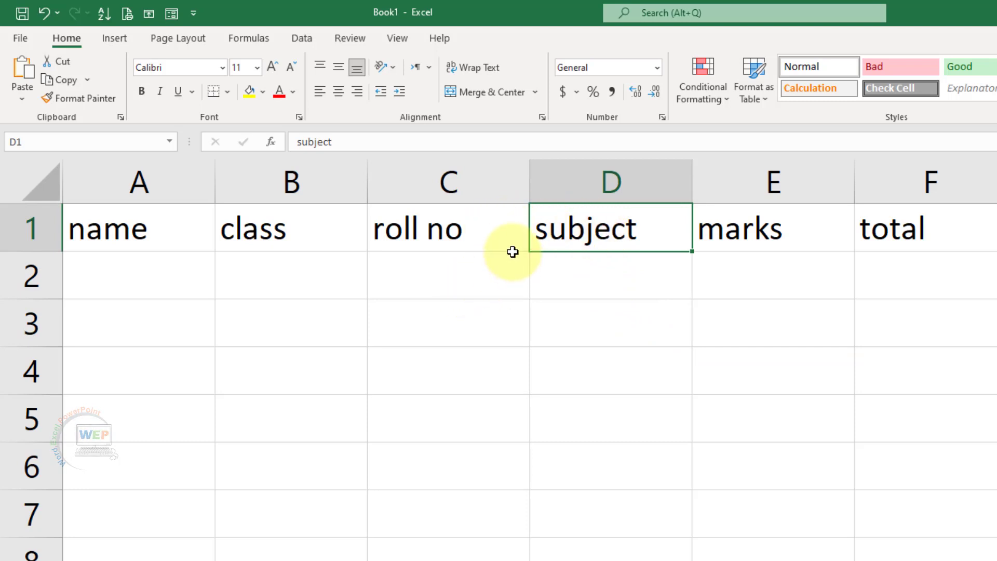
click(902, 315)
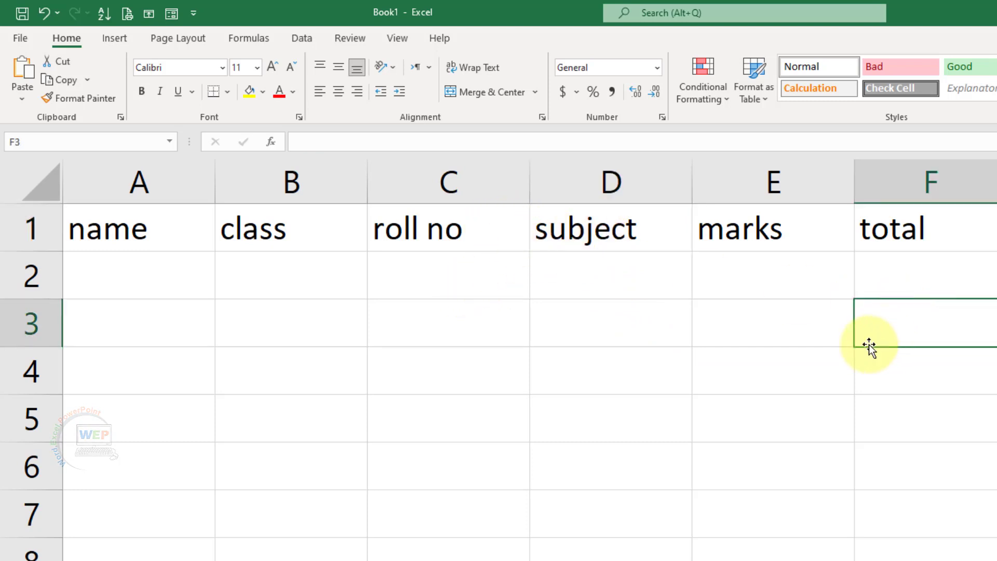
click(643, 184)
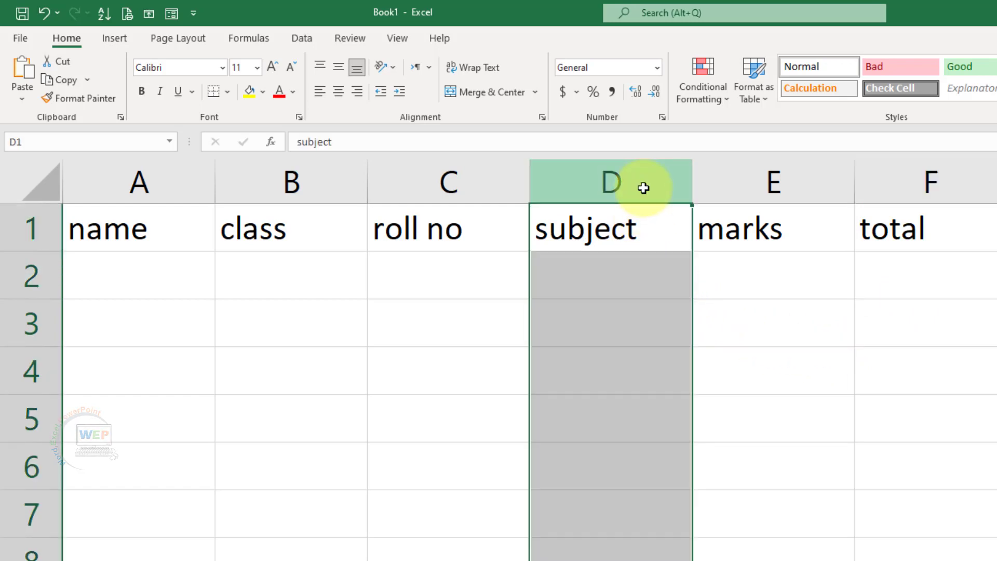
key(ctrl+plus)
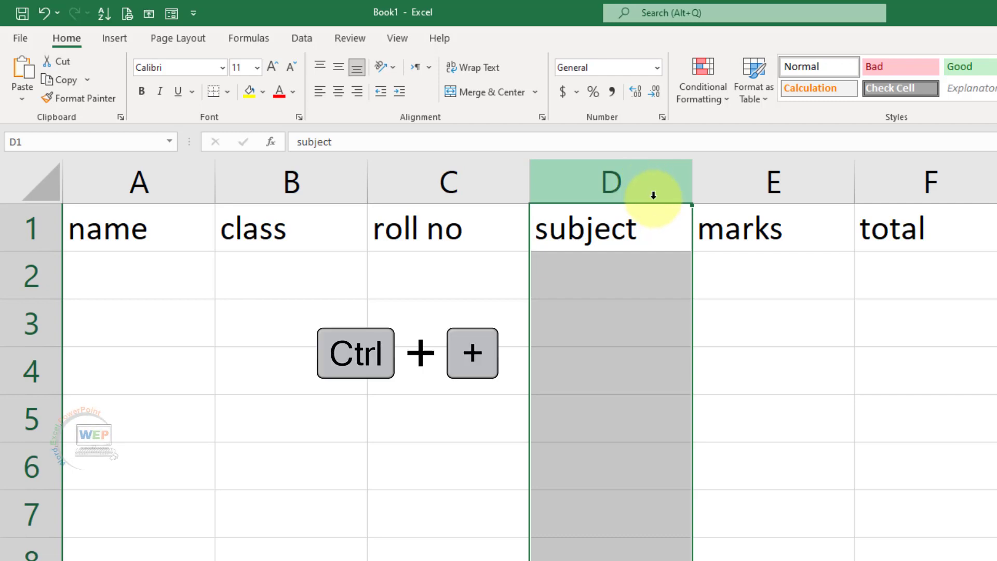
key(ctrl+plus)
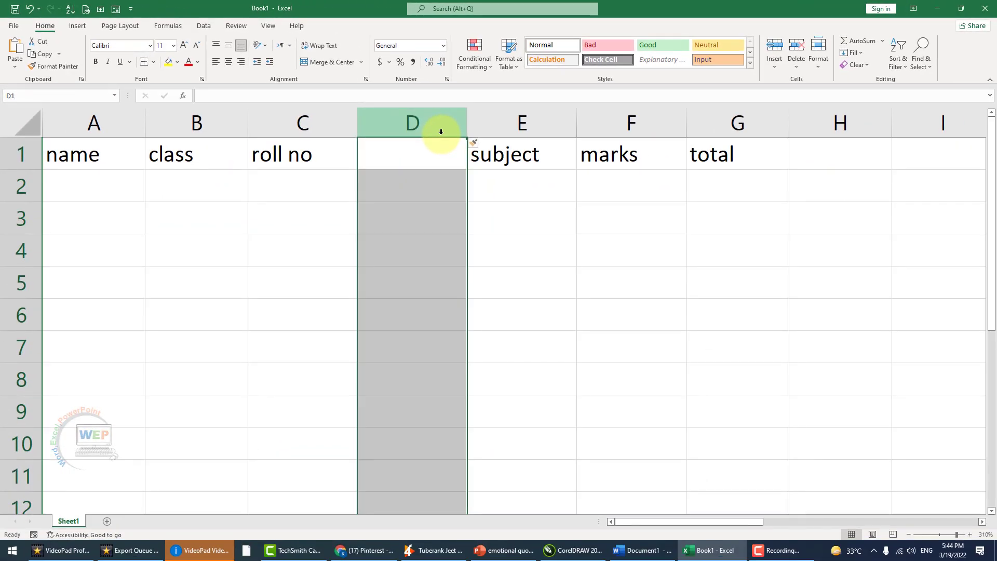
key(ctrl+plus)
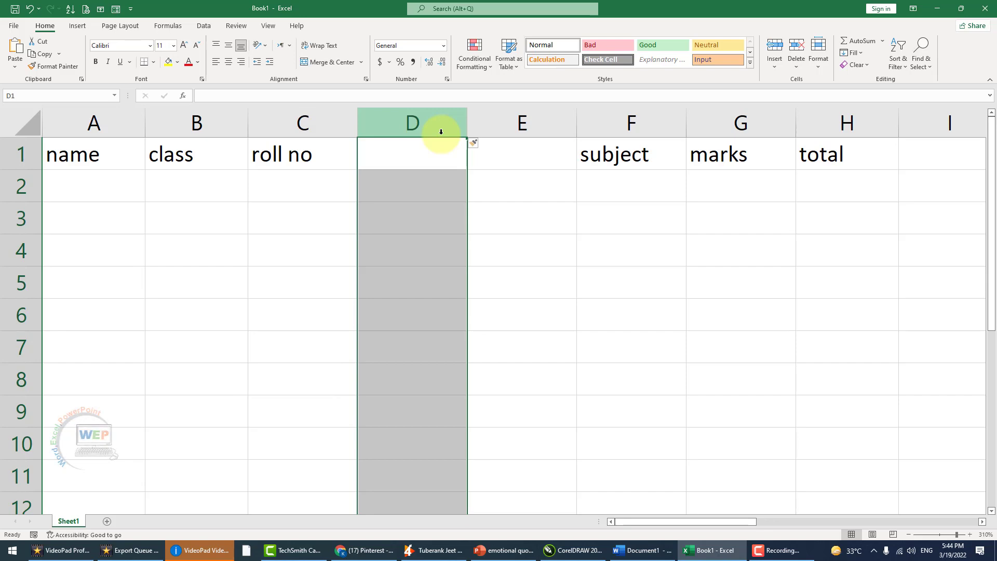
- Delete the empty columns just inserted at D
key(ctrl+minus)
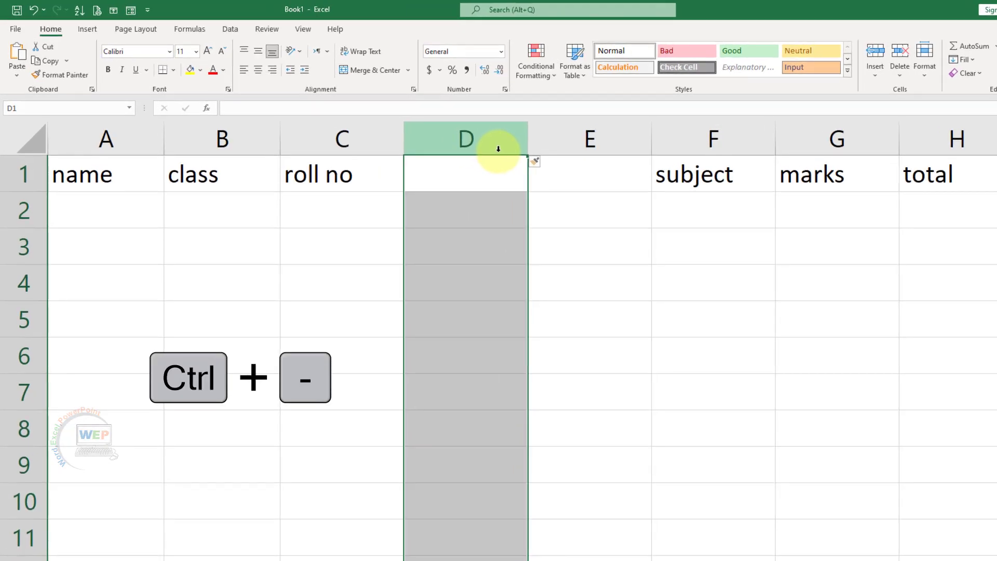
key(ctrl+minus)
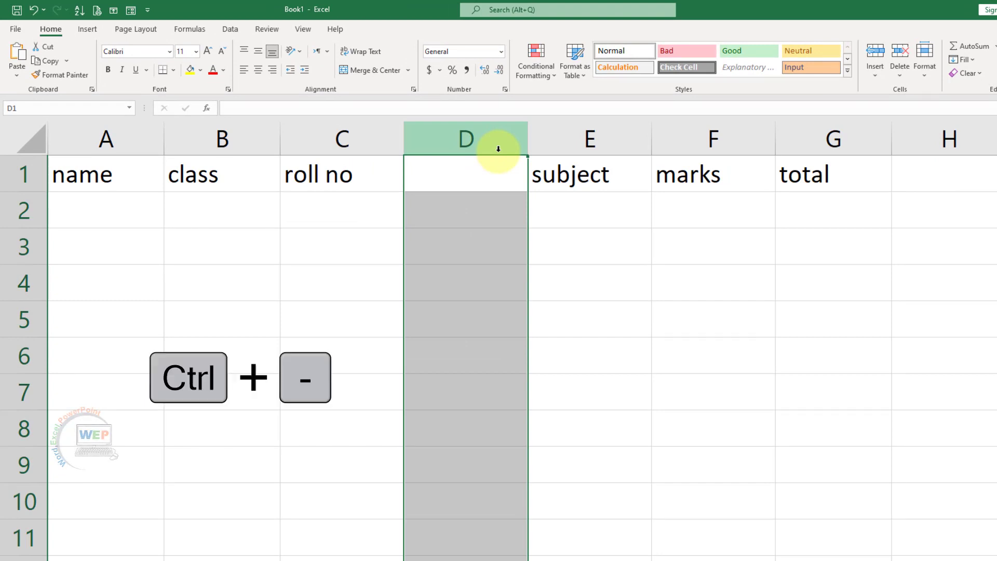
key(ctrl+minus)
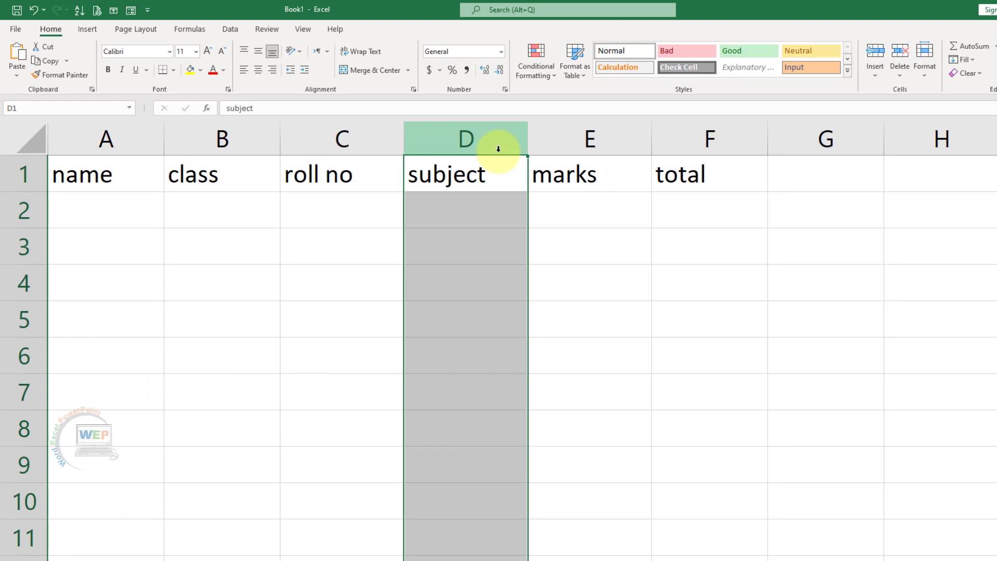
- Insert two blank rows above header row 1, then delete the extra blank row
click(311, 258)
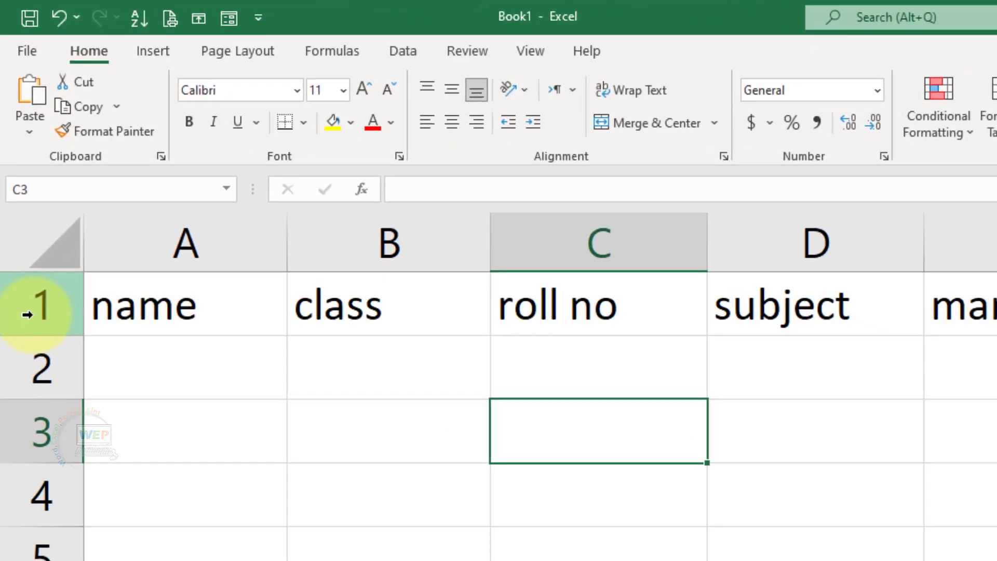
click(15, 176)
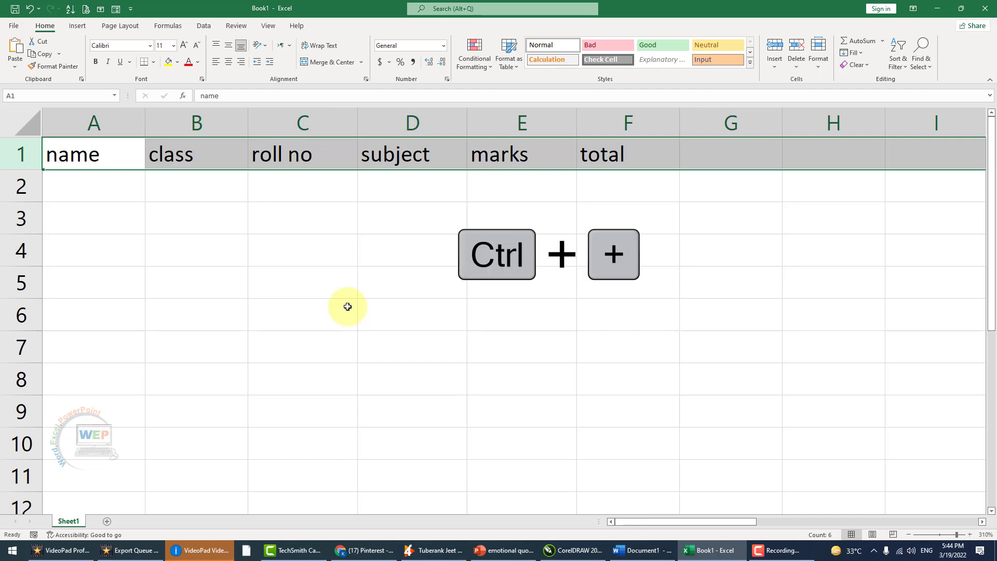
key(ctrl+plus)
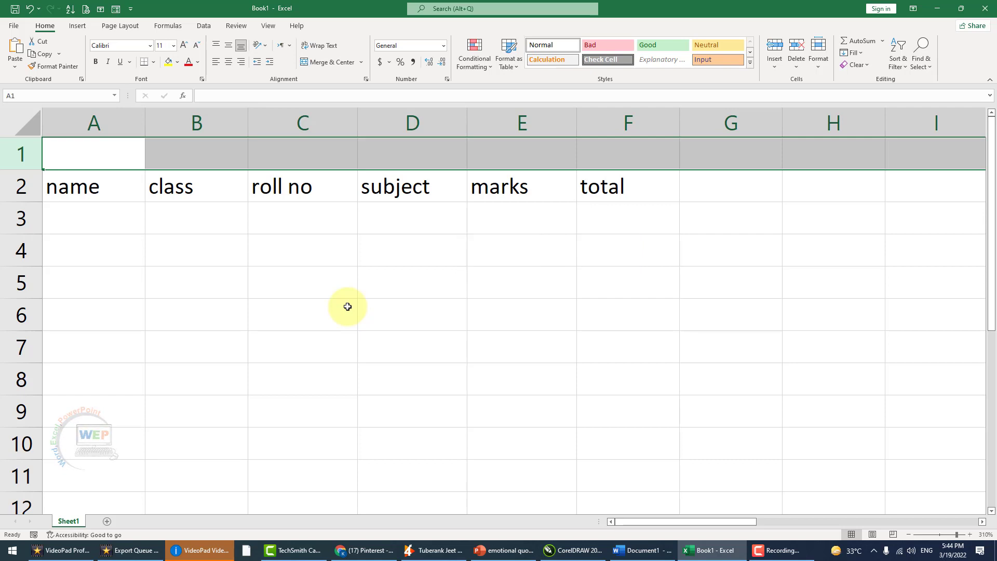
key(ctrl+plus)
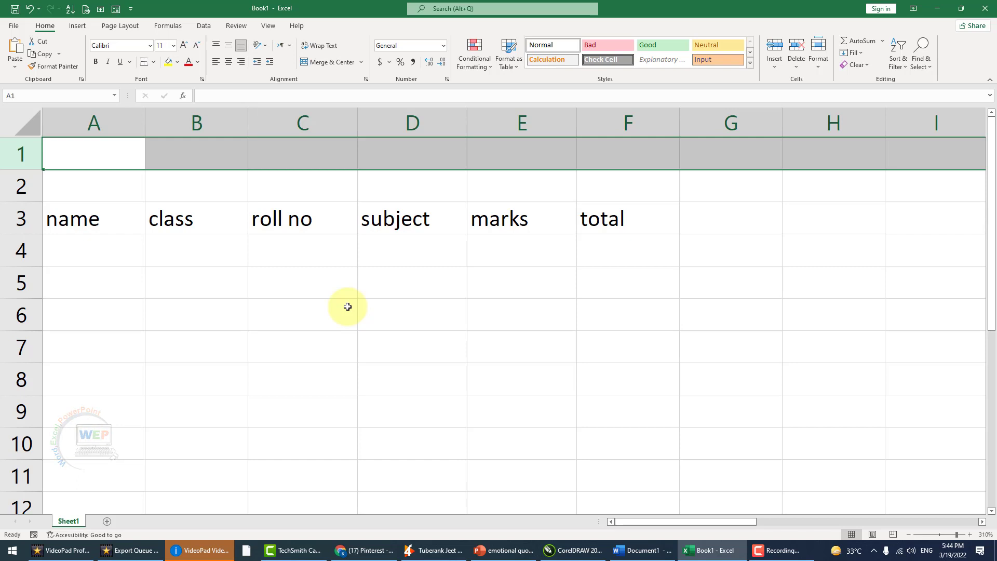
key(ctrl+minus)
key(ctrl+minus)
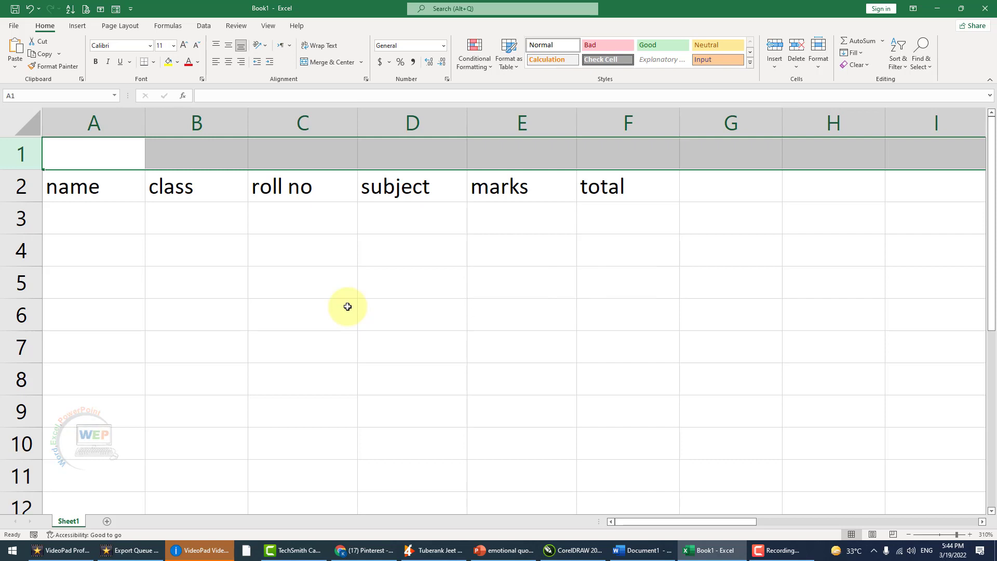
key(ctrl+minus)
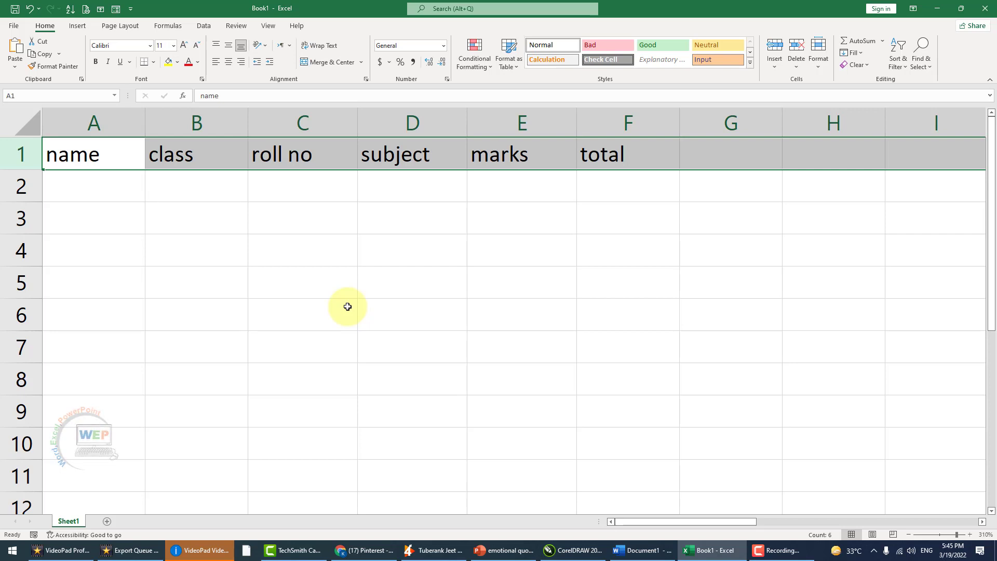
- Enter today's date, 3/19/2022, into cell C4
click(290, 242)
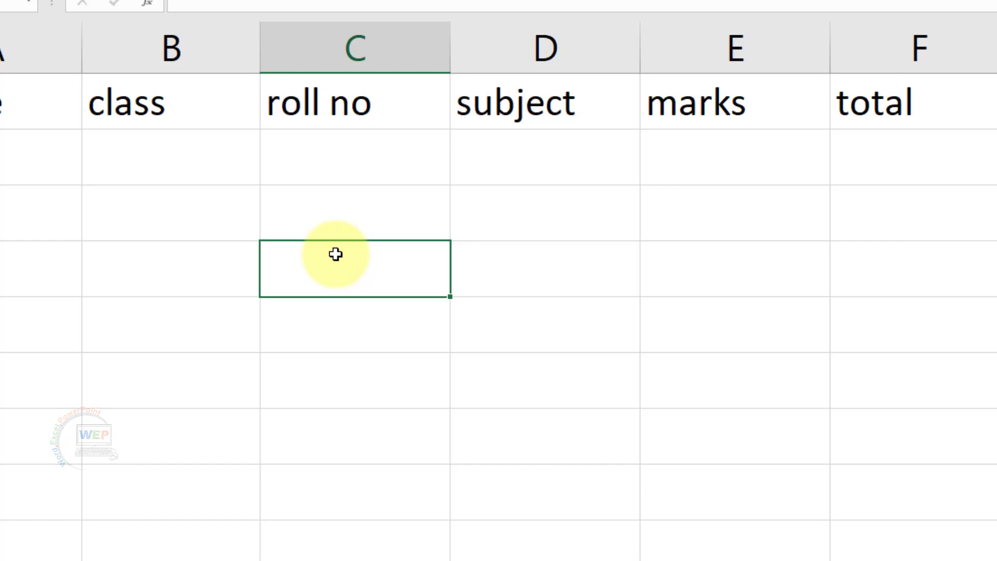
key(ctrl+semicolon)
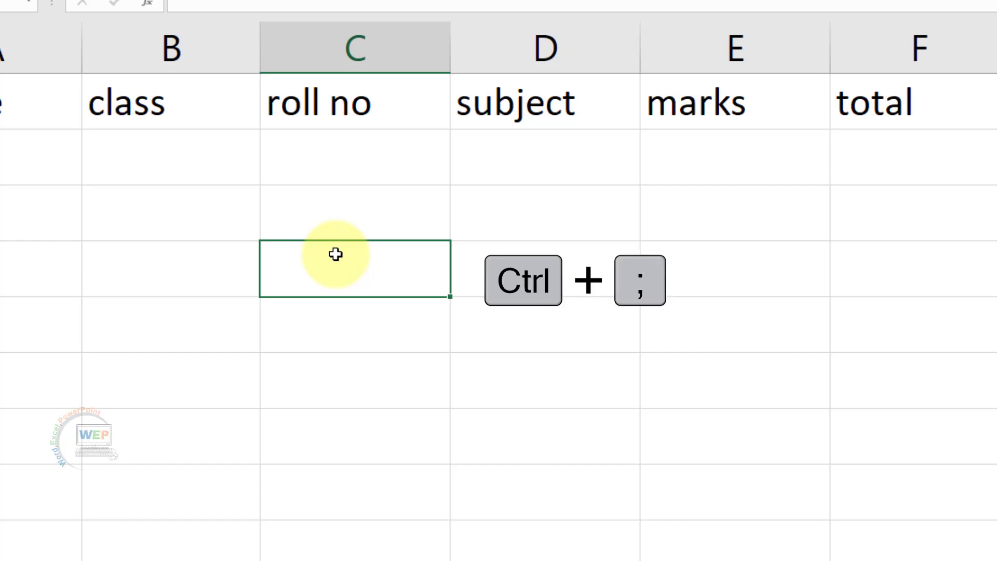
key(ctrl+semicolon)
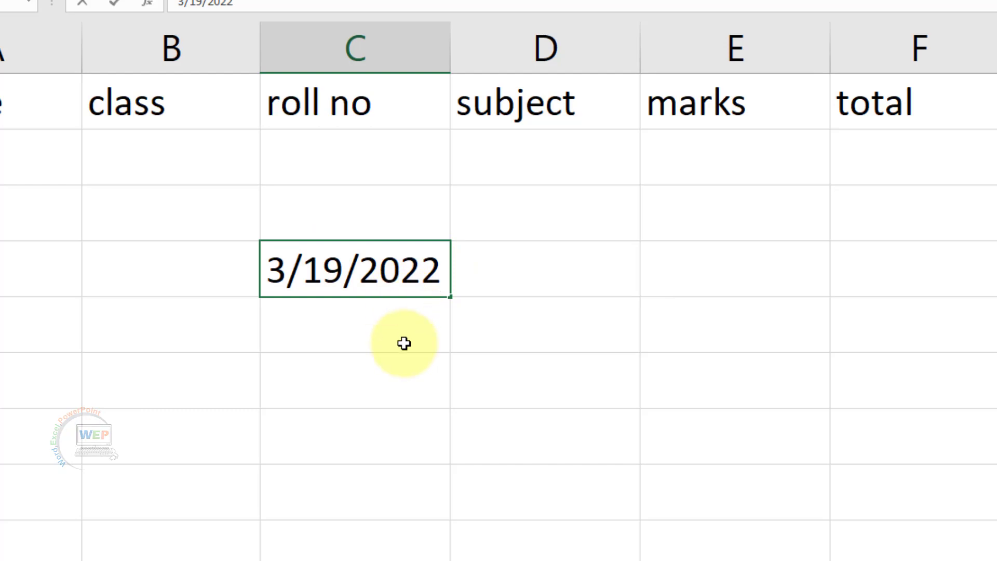
key(Right)
key(Right)
key(Down)
key(Down)
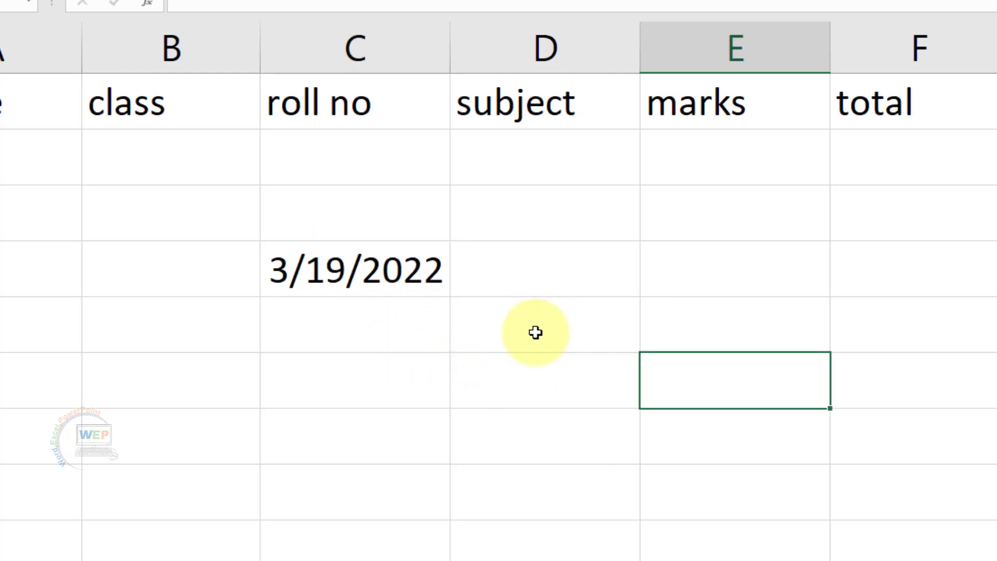
- Enter the current time, 5:46 PM, into cell C6 and commit it
click(566, 361)
click(320, 396)
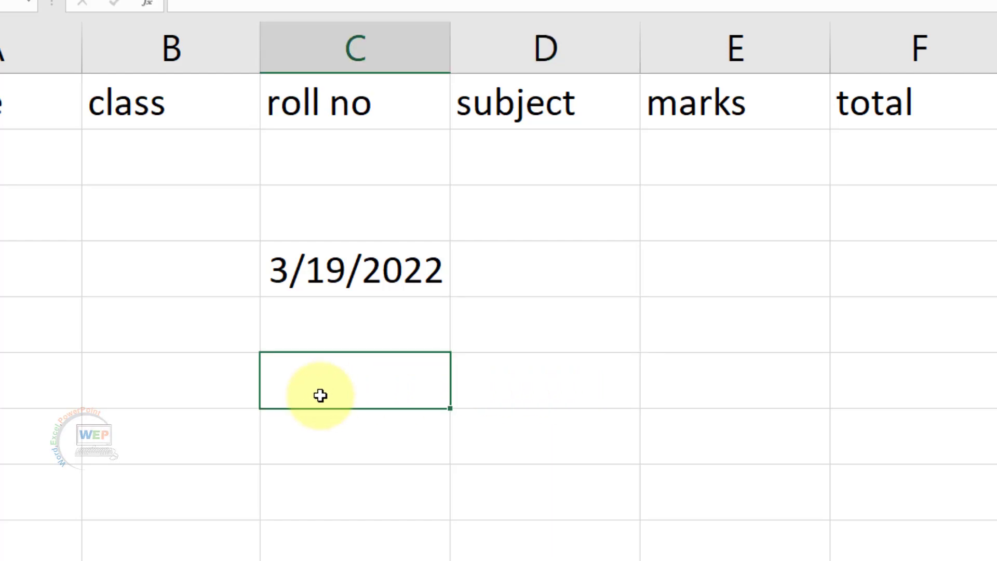
key(ctrl+shift+semicolon)
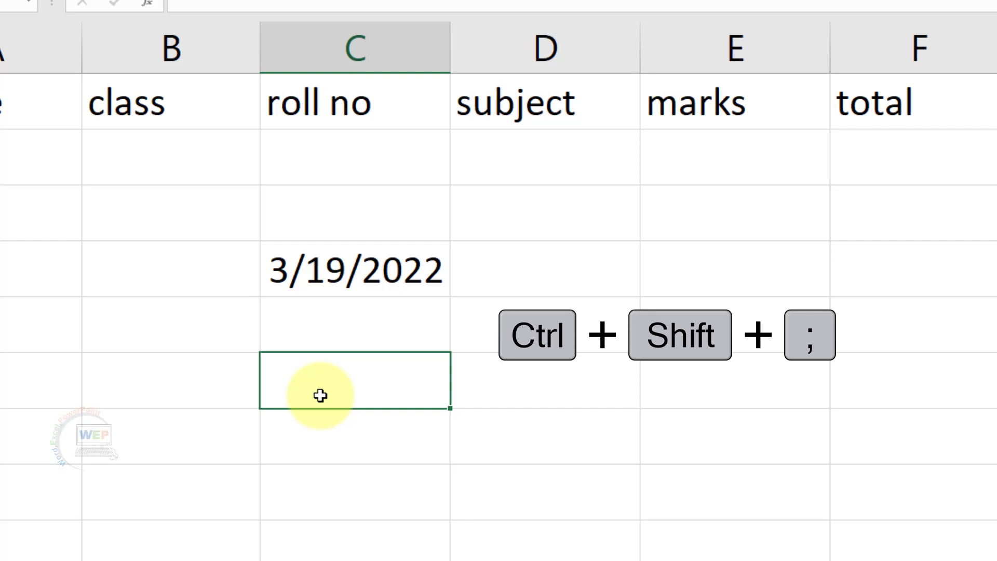
key(ctrl+shift+semicolon)
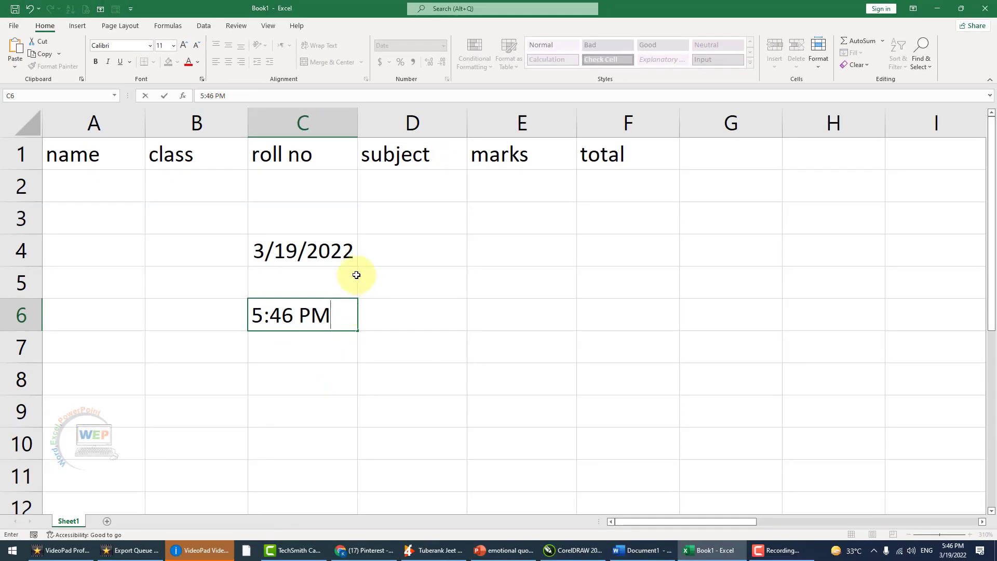
click(341, 262)
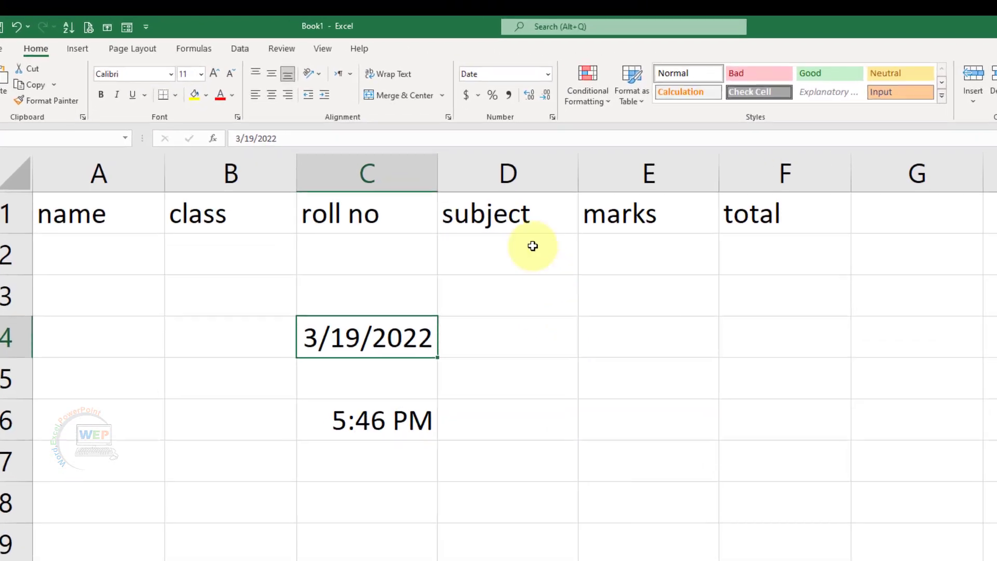
click(421, 153)
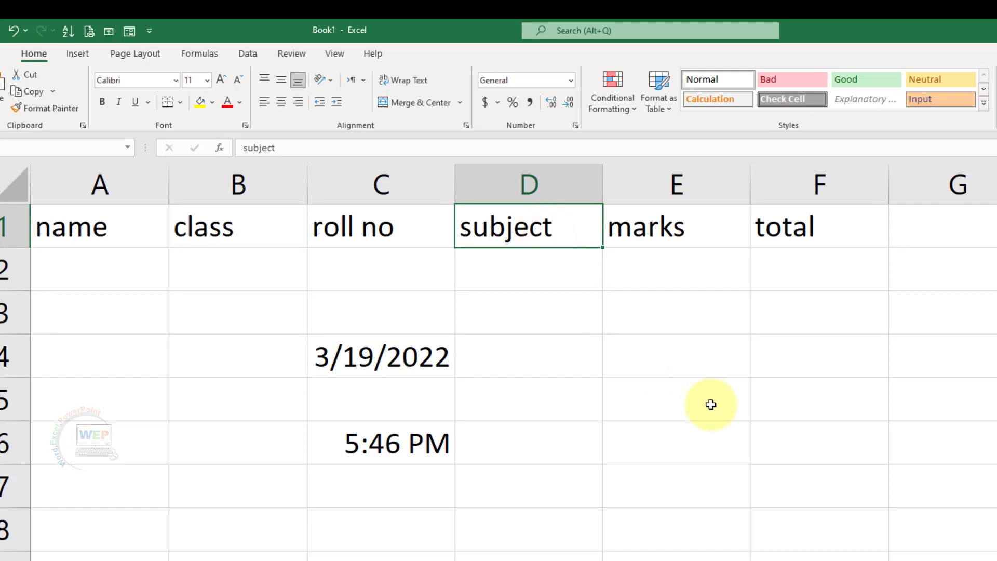
key(ctrl+1)
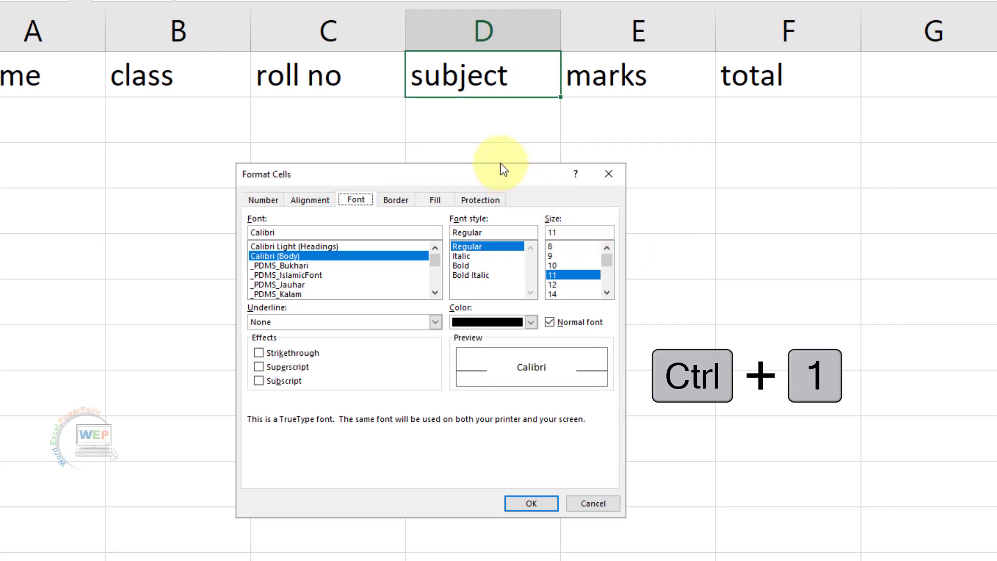
drag(504, 169, 919, 159)
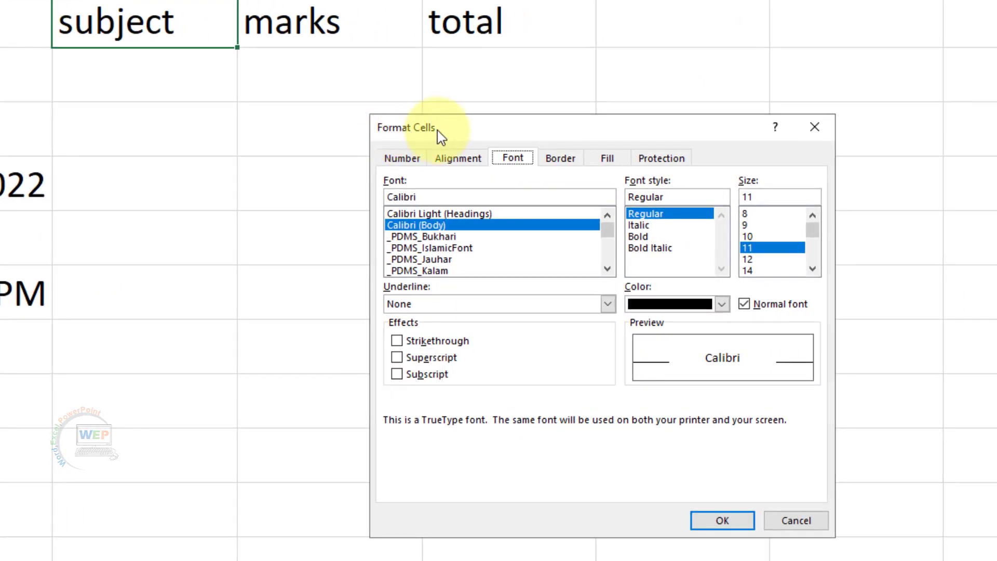
key(Escape)
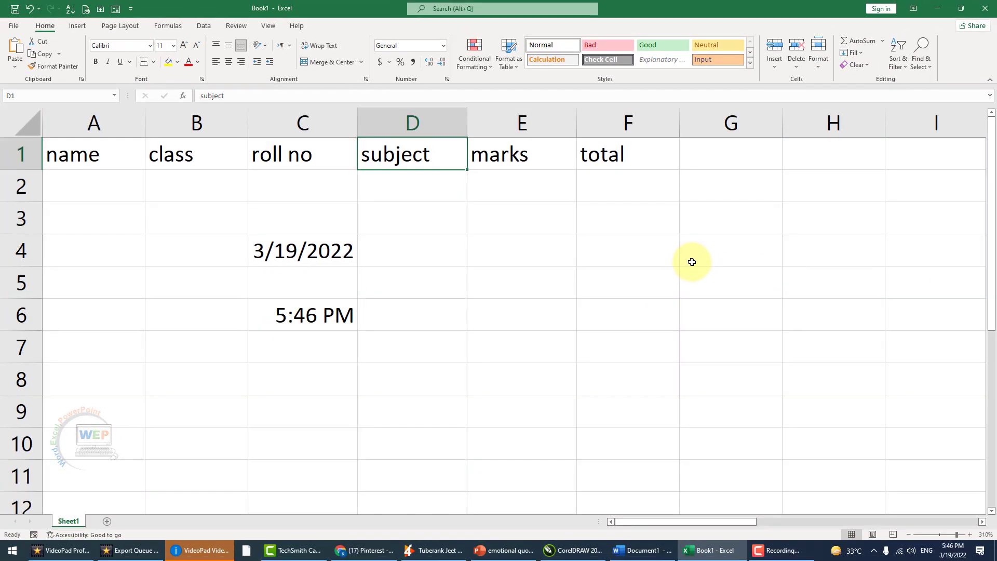
click(540, 146)
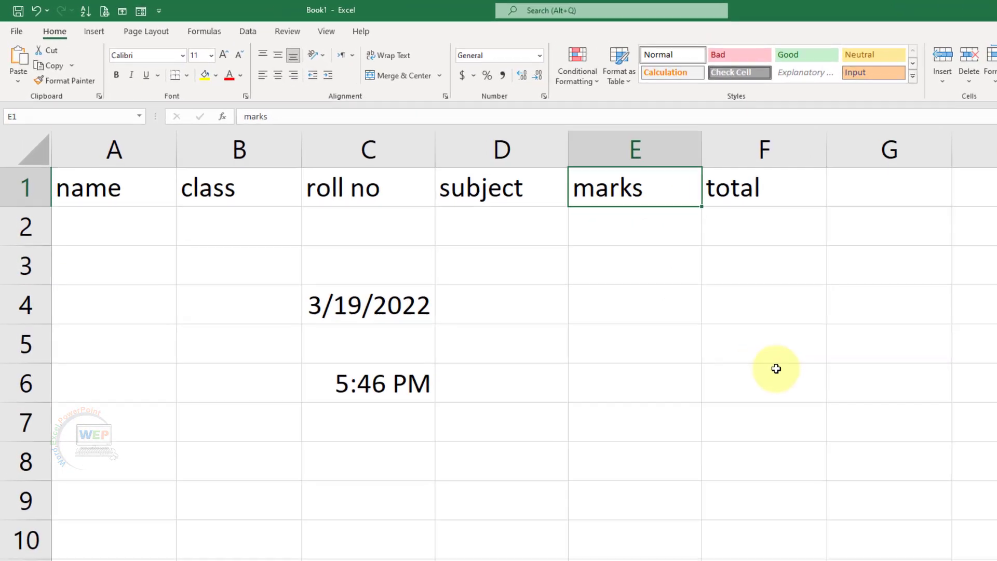
key(ctrl+space)
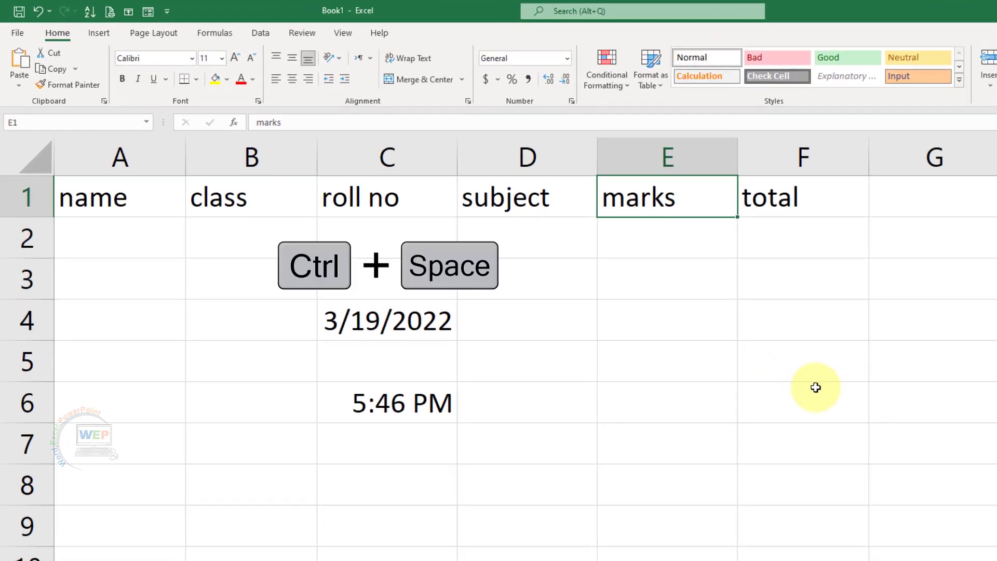
key(ctrl+space)
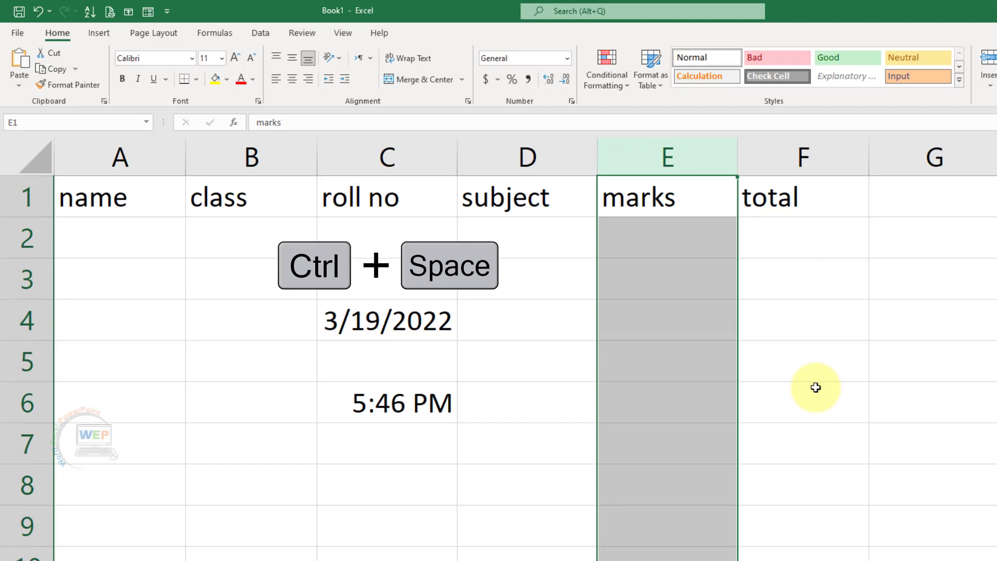
click(250, 200)
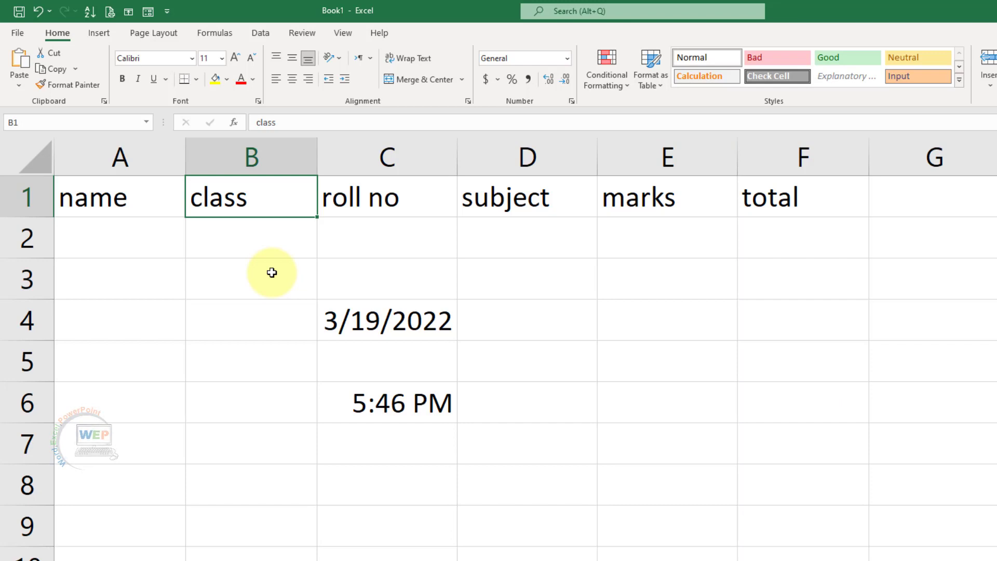
key(shift+space)
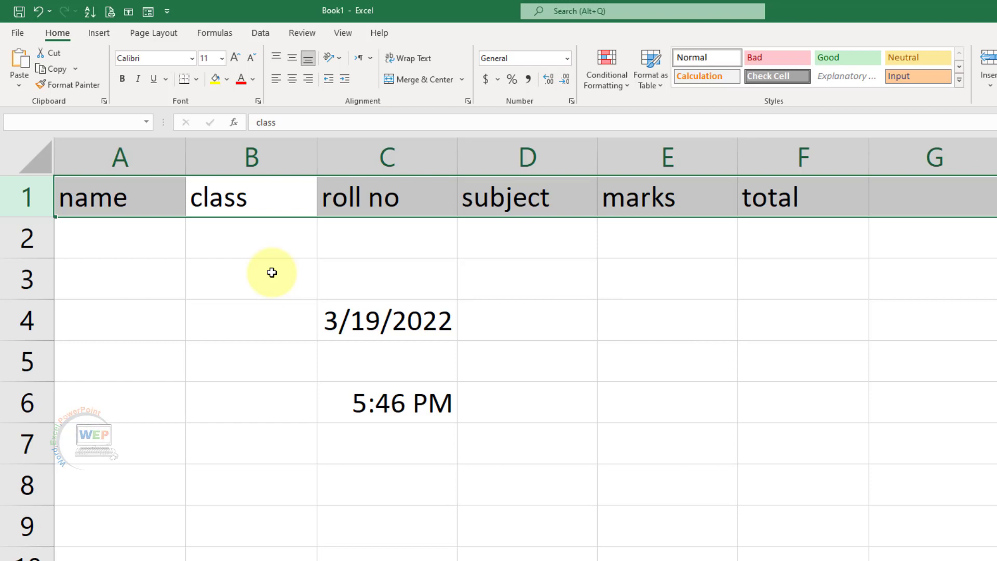
click(601, 326)
click(420, 399)
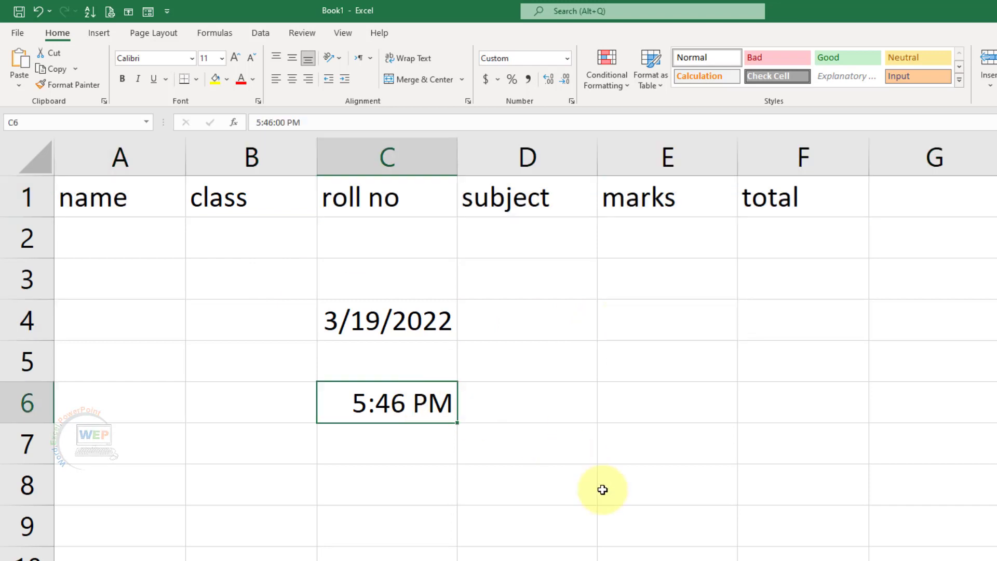
- Add an empty comment to the time cell C6 and another to the marks header E1
key(shift+F2)
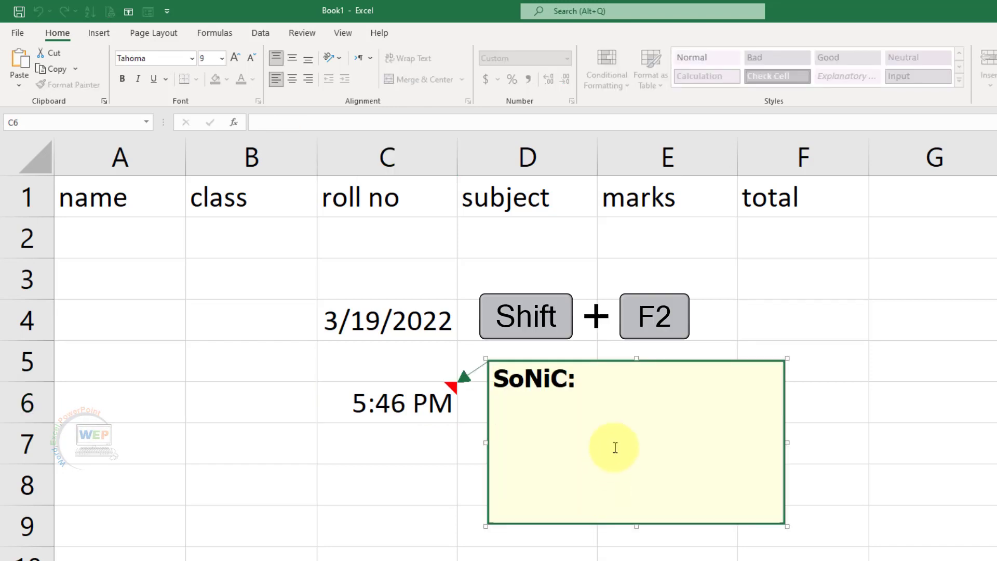
click(954, 441)
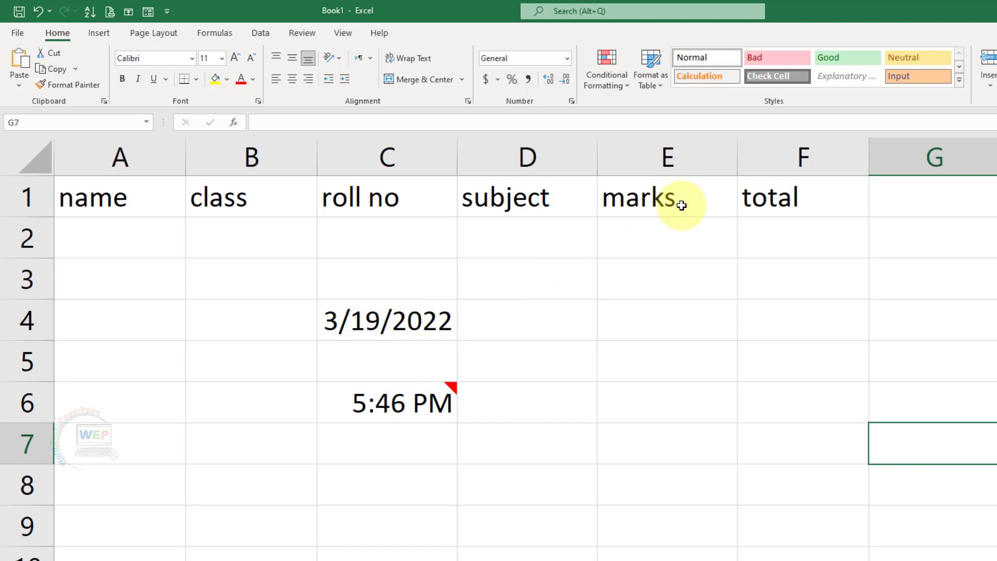
click(682, 205)
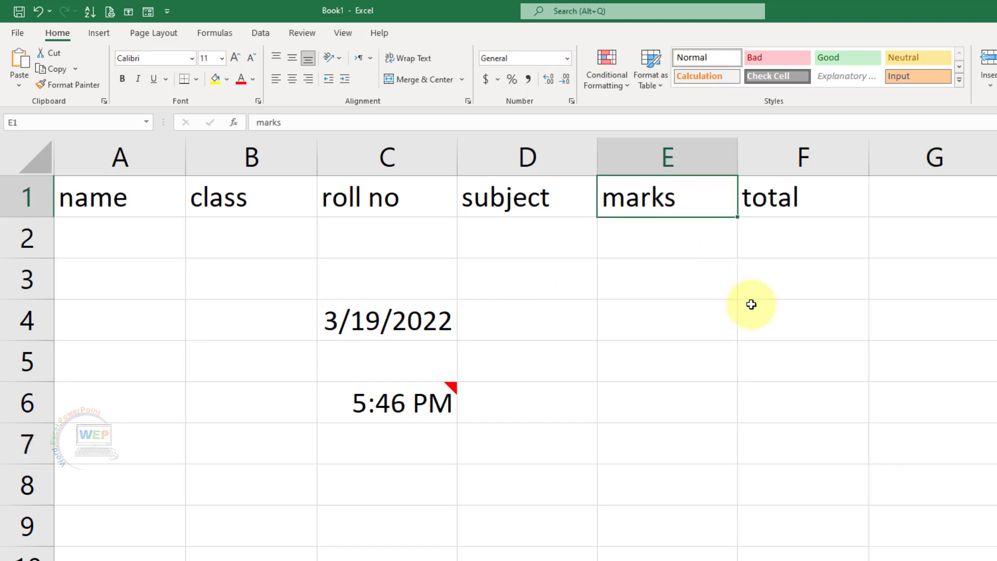
key(shift+F2)
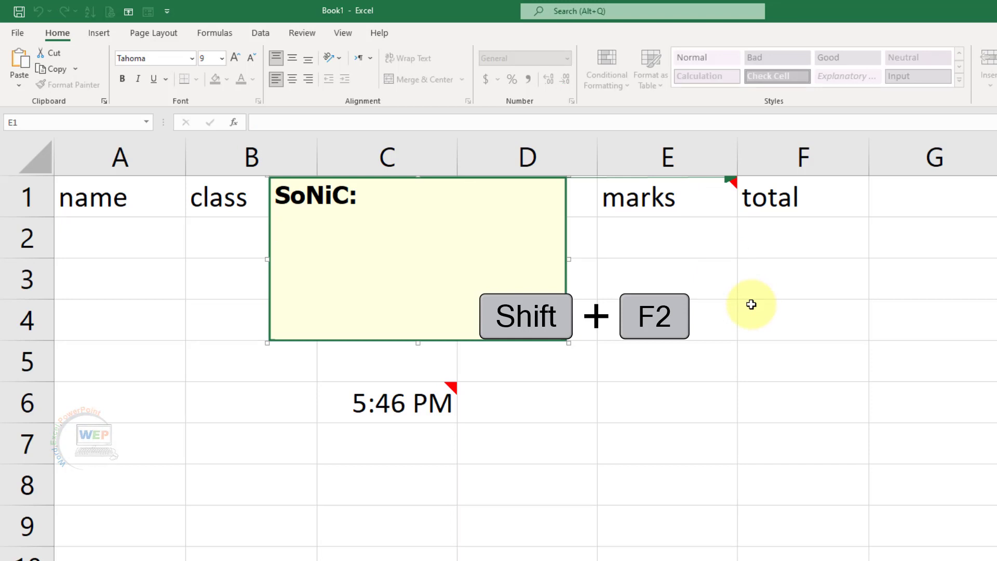
click(840, 359)
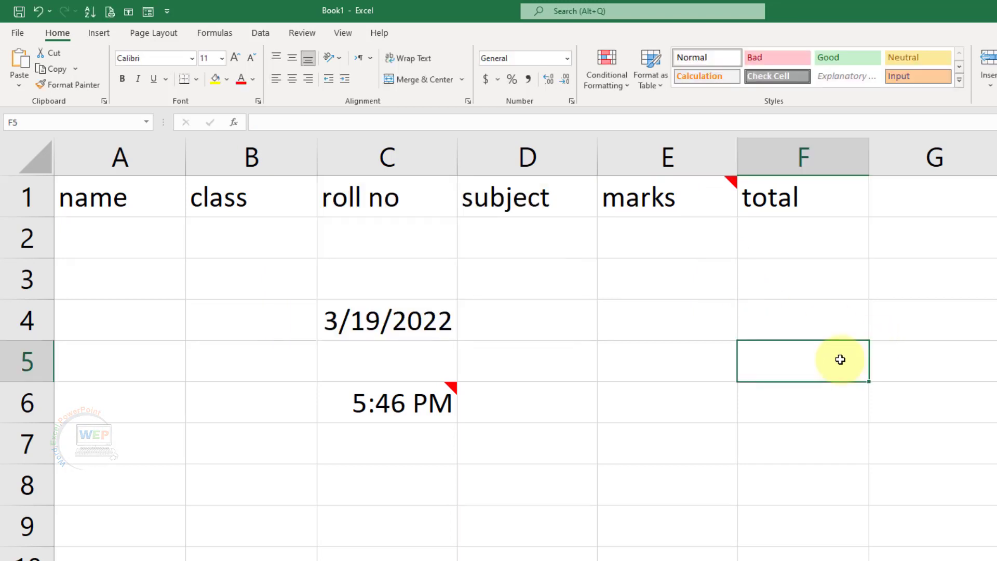